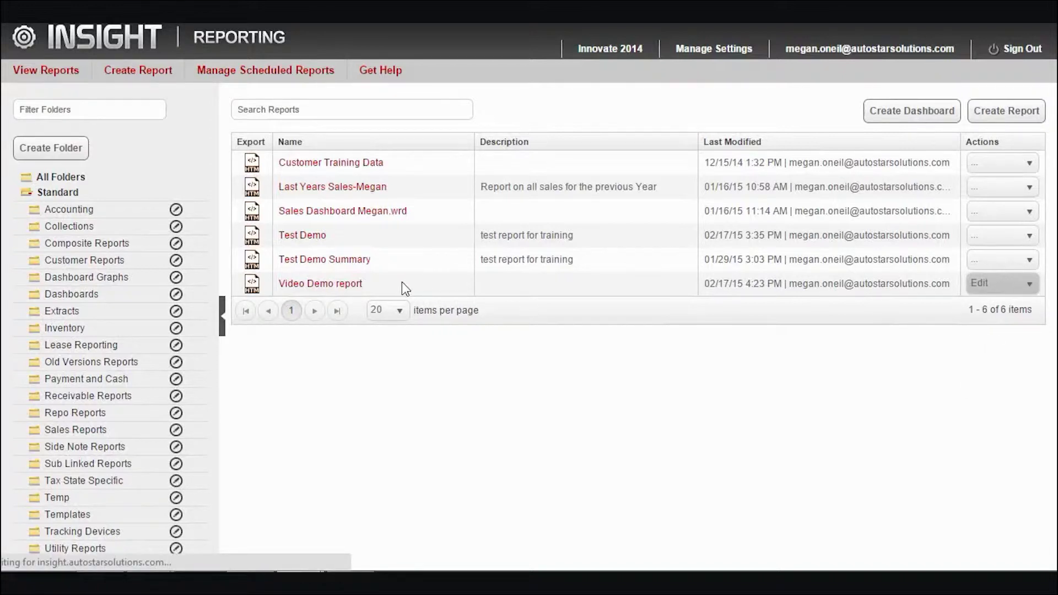
Step: Open the Video Demo report for editing and bring the Beginning Balance column's report footer cell E5 into view
left_click(335, 279)
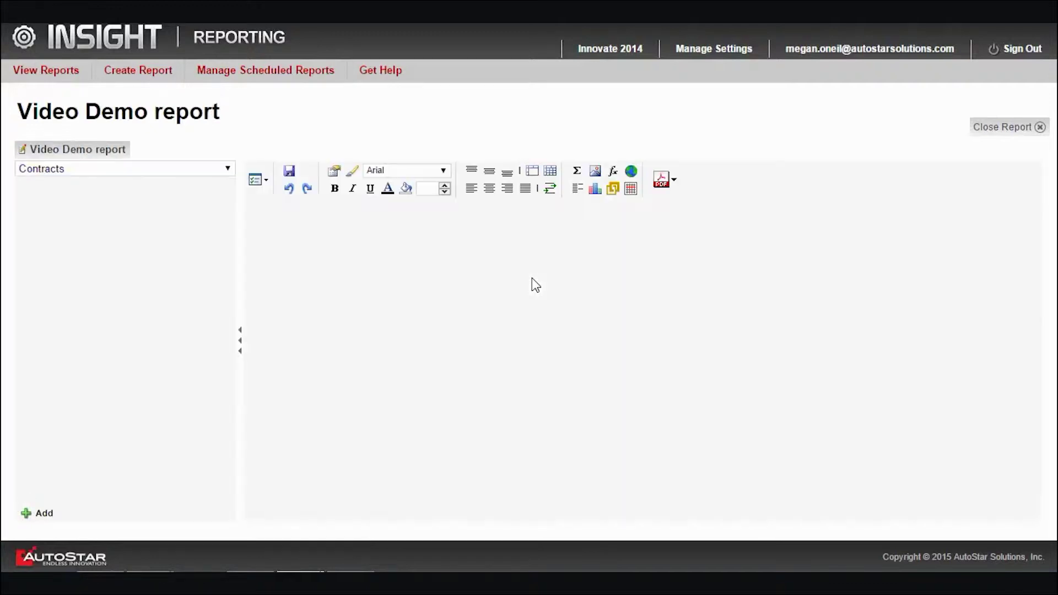
left_click_drag(930, 514, 993, 514)
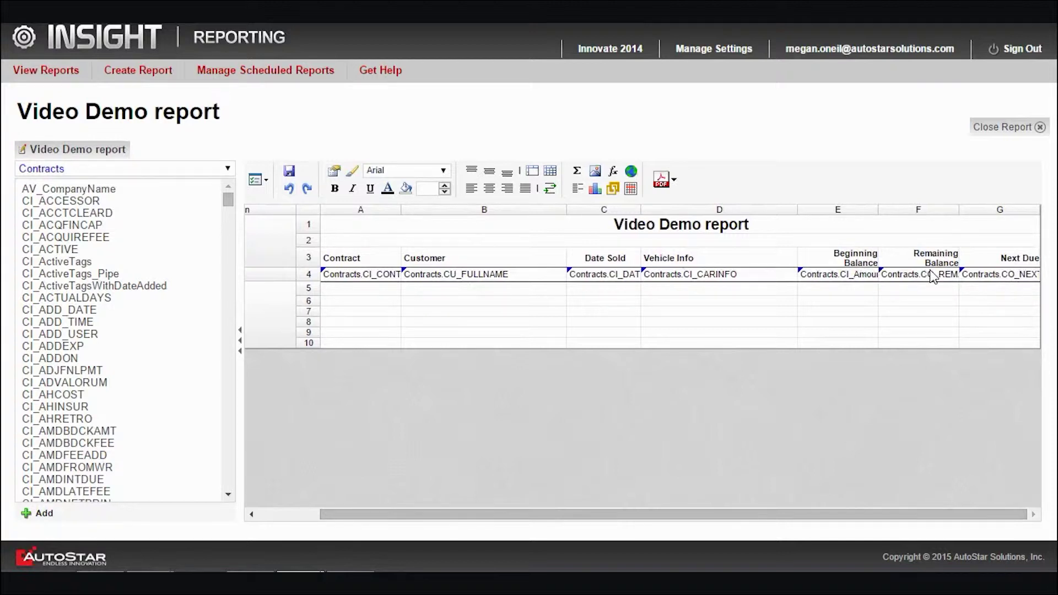
left_click(848, 295)
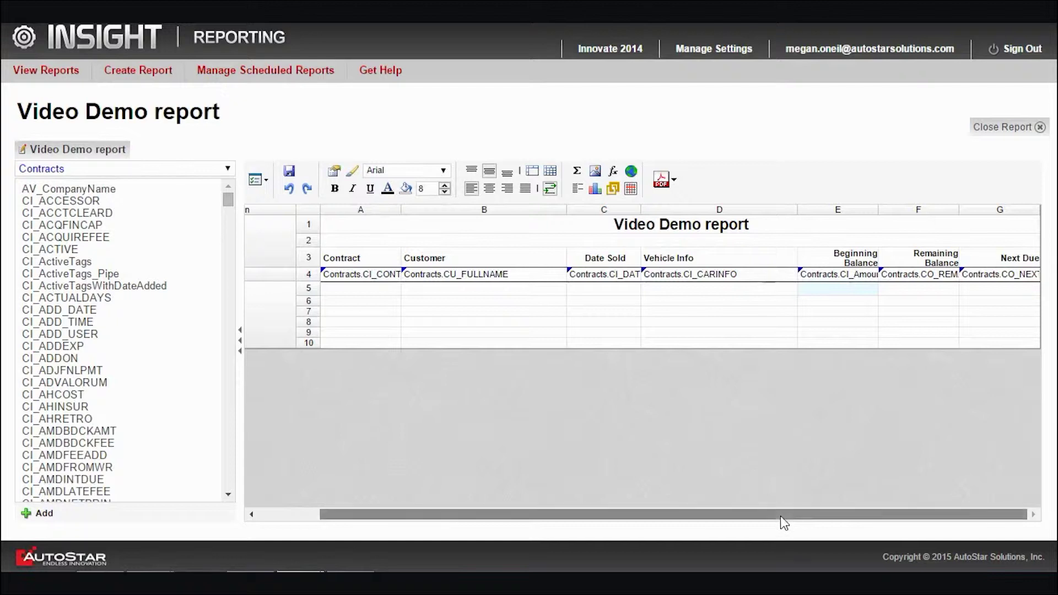
left_click_drag(780, 516, 716, 516)
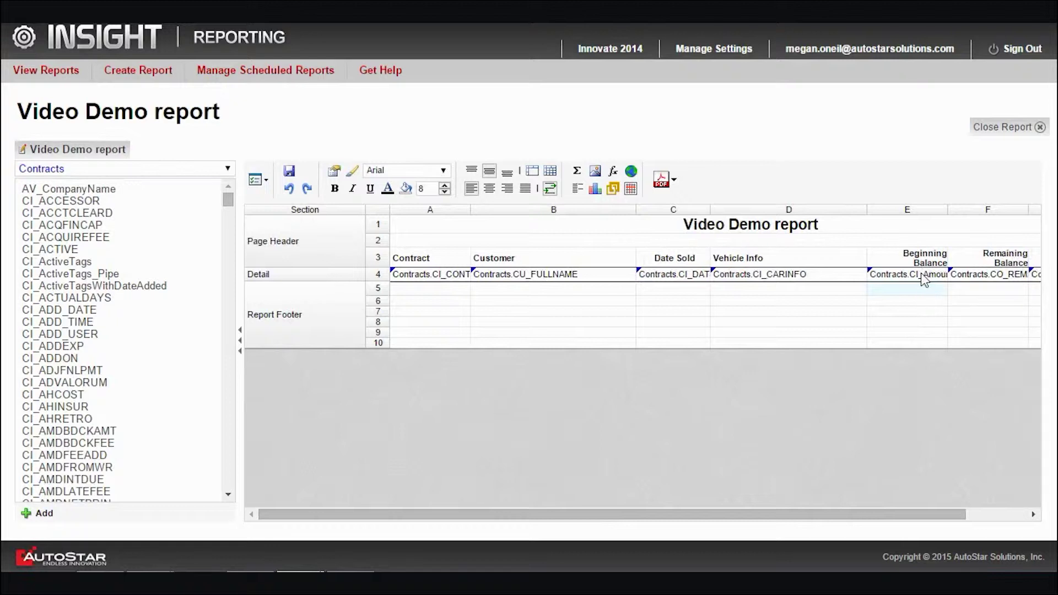
Step: Try copying the Beginning Balance field from detail cell E4 into report footer cell E5, and undo the copy
left_click_drag(922, 276, 918, 291)
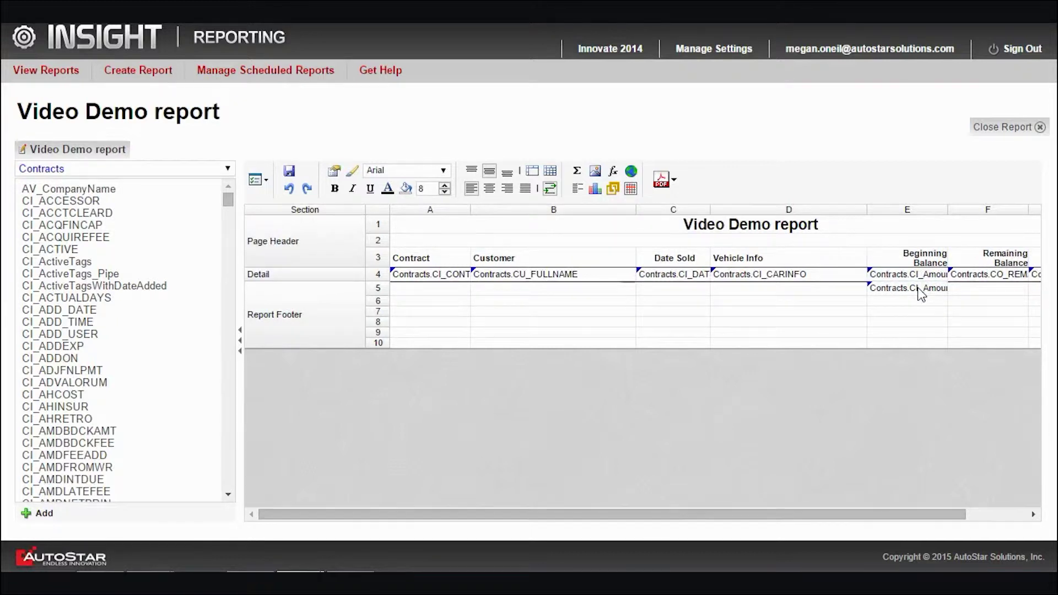
left_click(930, 291)
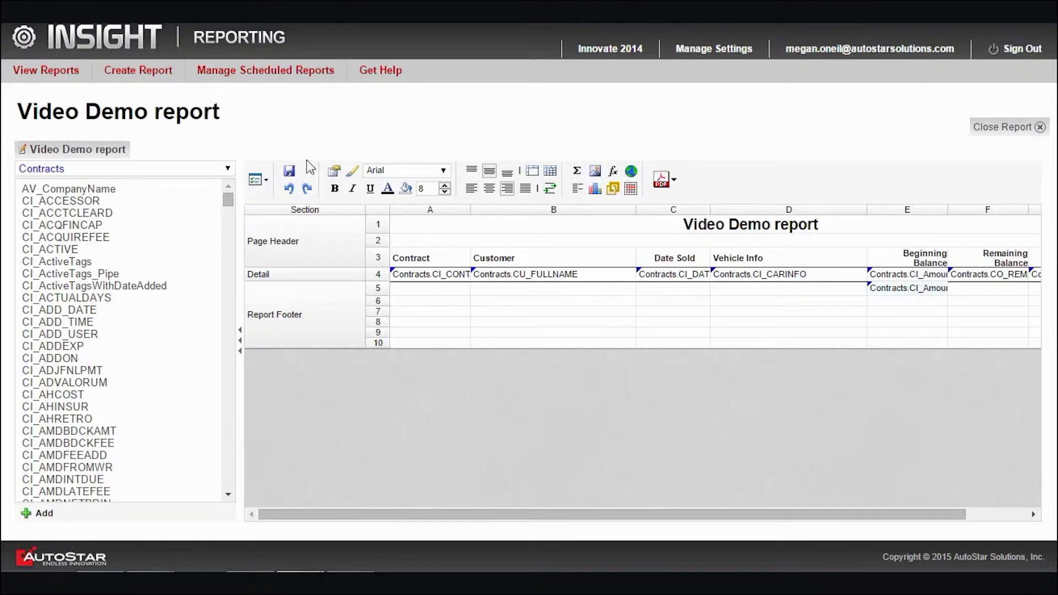
left_click(288, 189)
Step: Start a formula in report footer cell E5 and insert the AggSum aggregate function
left_click(911, 289)
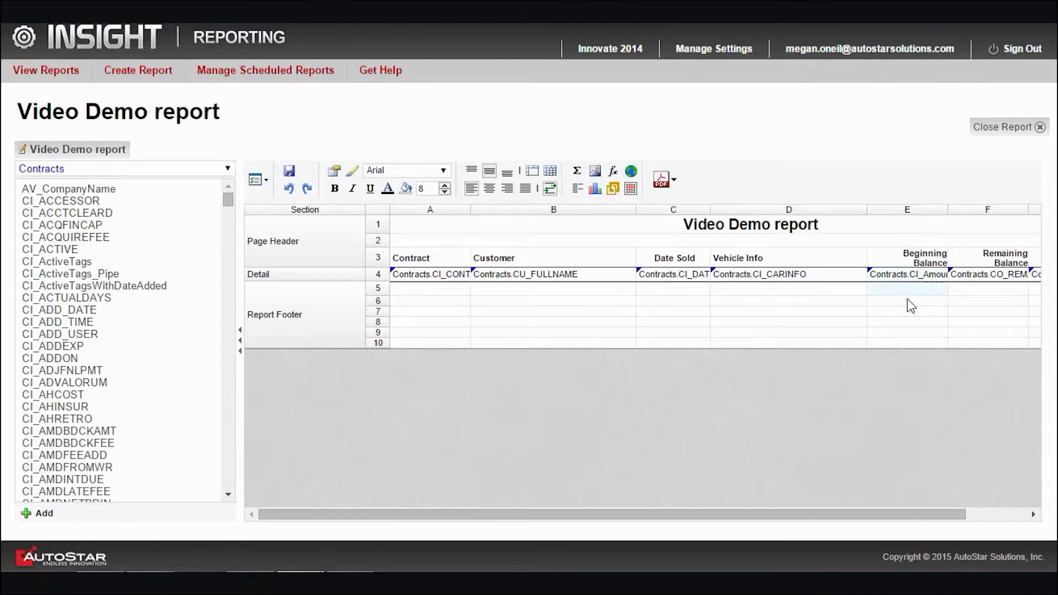
left_click(613, 175)
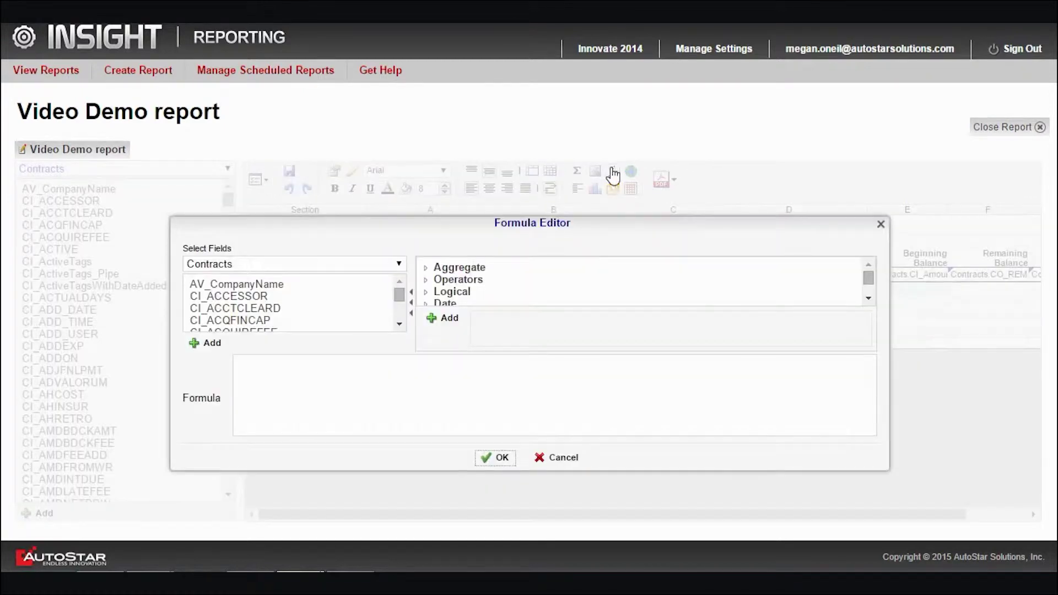
left_click_drag(634, 222, 643, 178)
left_click_drag(895, 422, 923, 498)
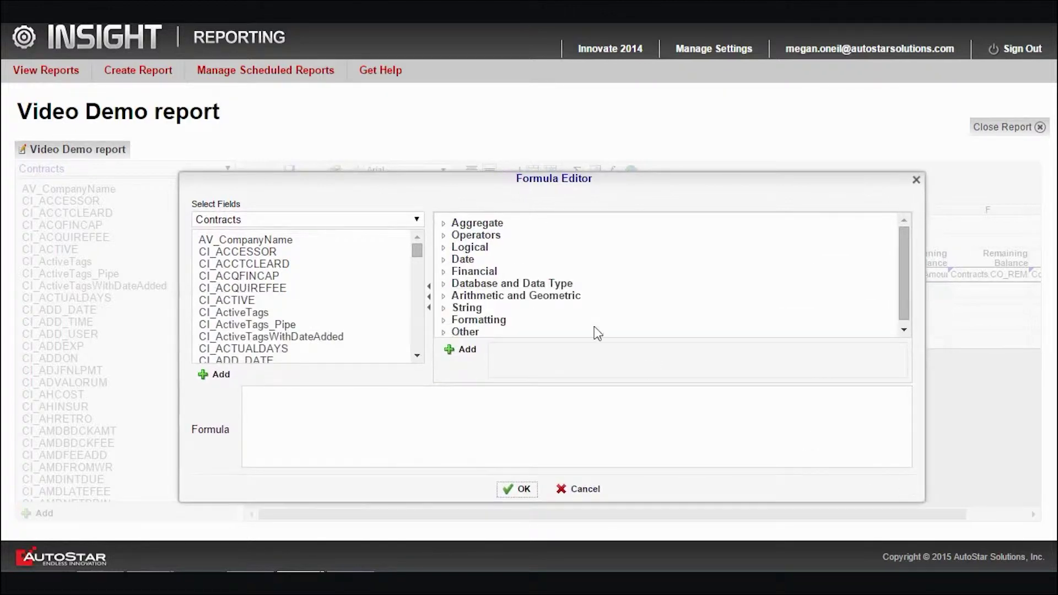
left_click(442, 224)
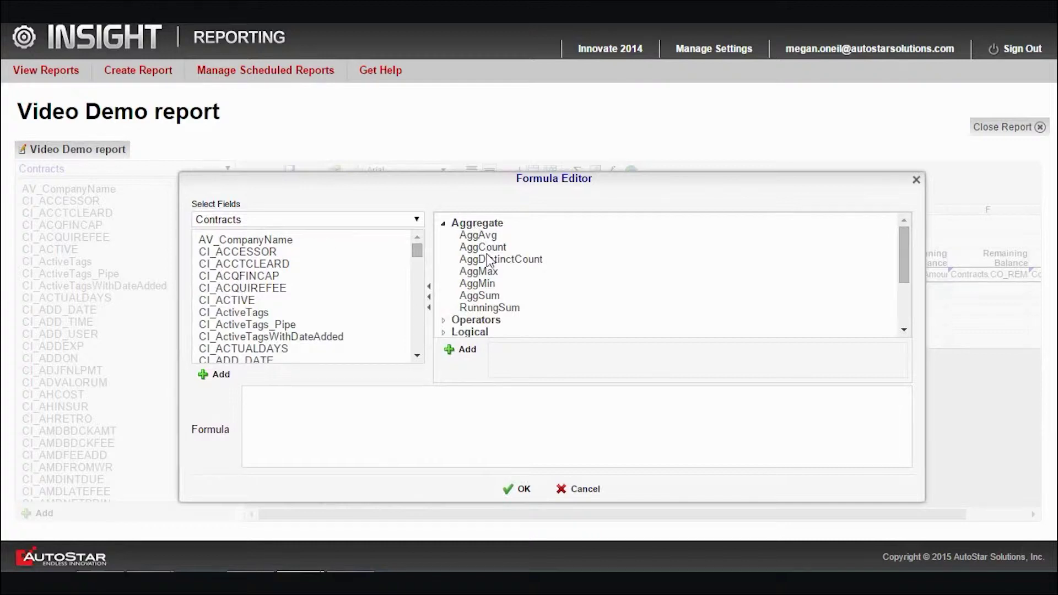
left_click(480, 297)
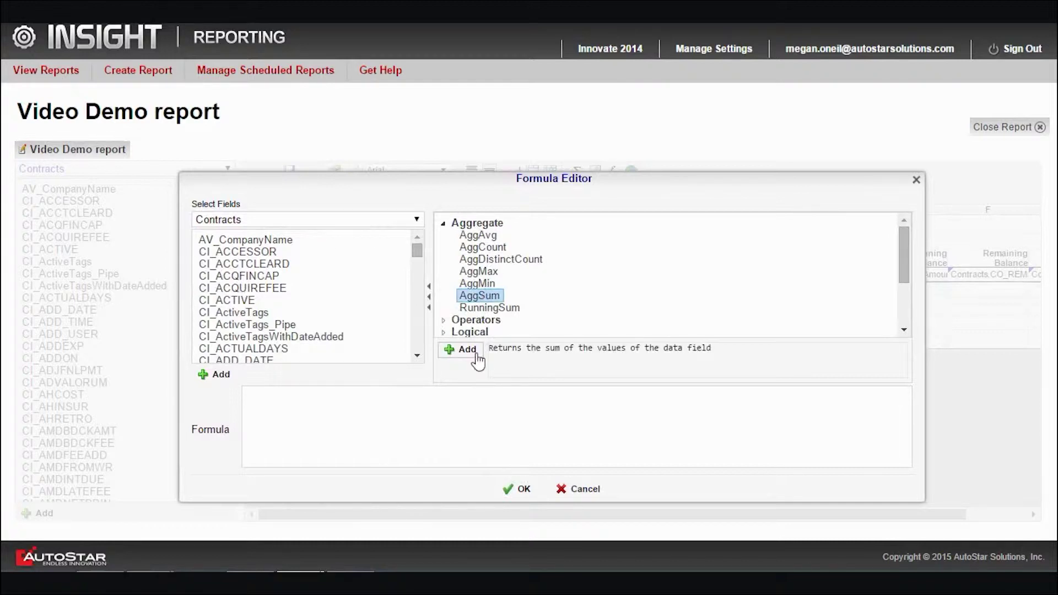
left_click(466, 348)
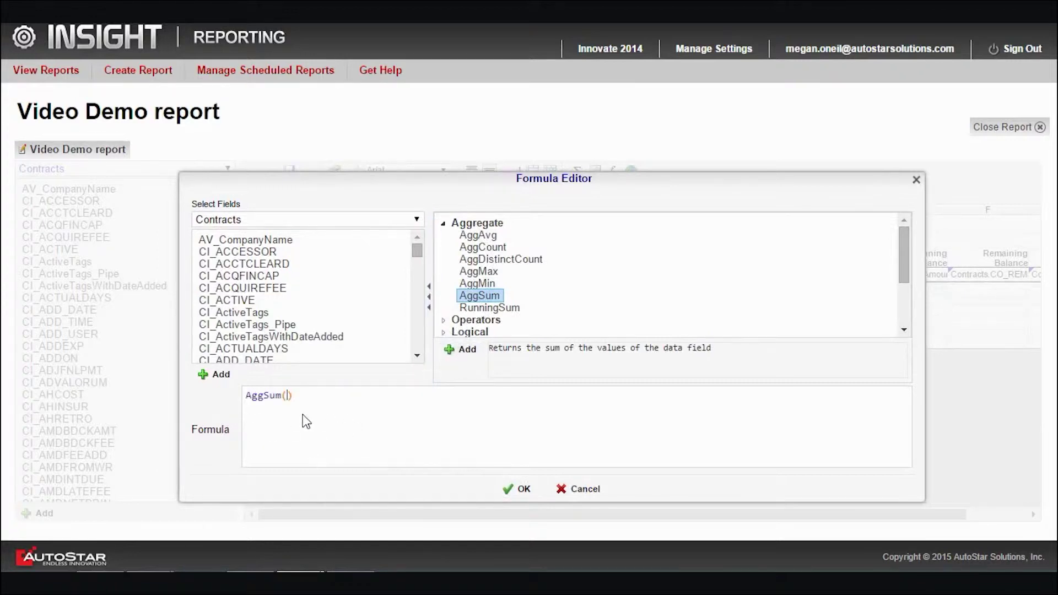
Step: Add the Contracts field CI_AmountFinanced inside the AggSum parentheses and accept the formula
scroll(356, 265, "down", 9)
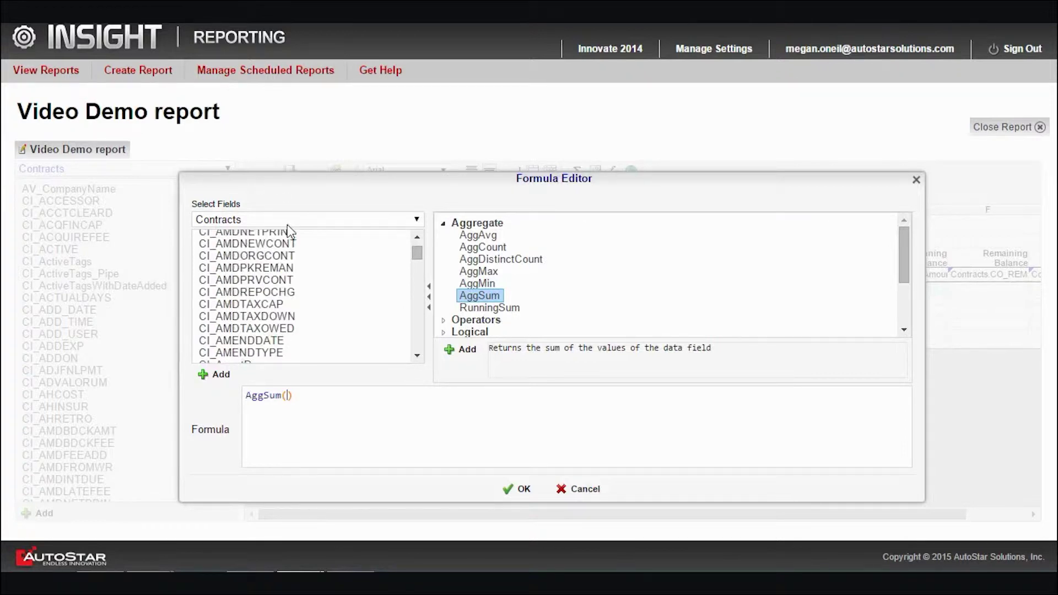
scroll(305, 248, "down", 5)
scroll(305, 248, "up", 5)
scroll(306, 259, "down", 2)
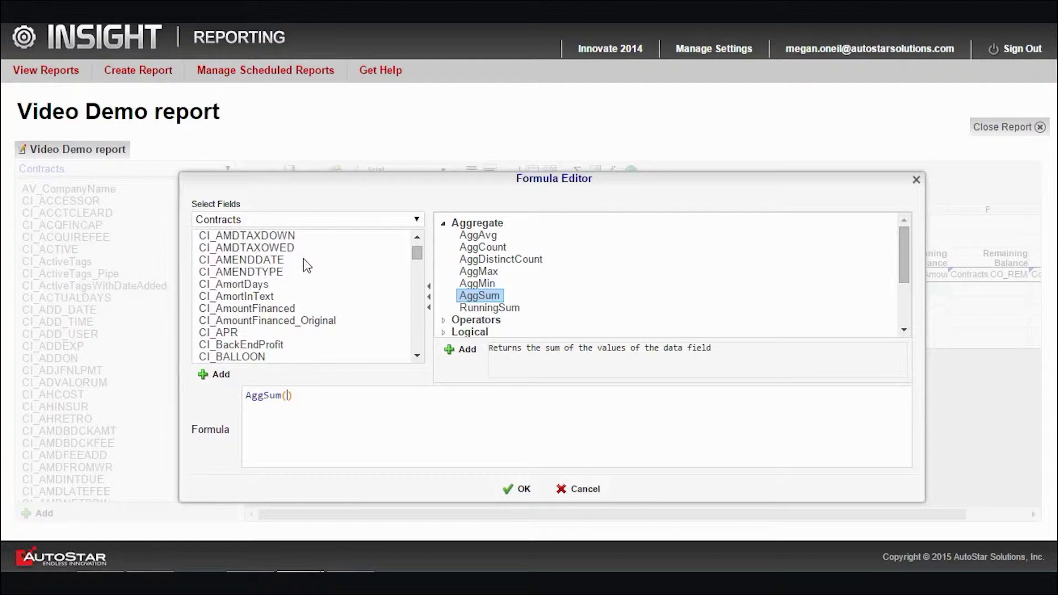
double_click(269, 307)
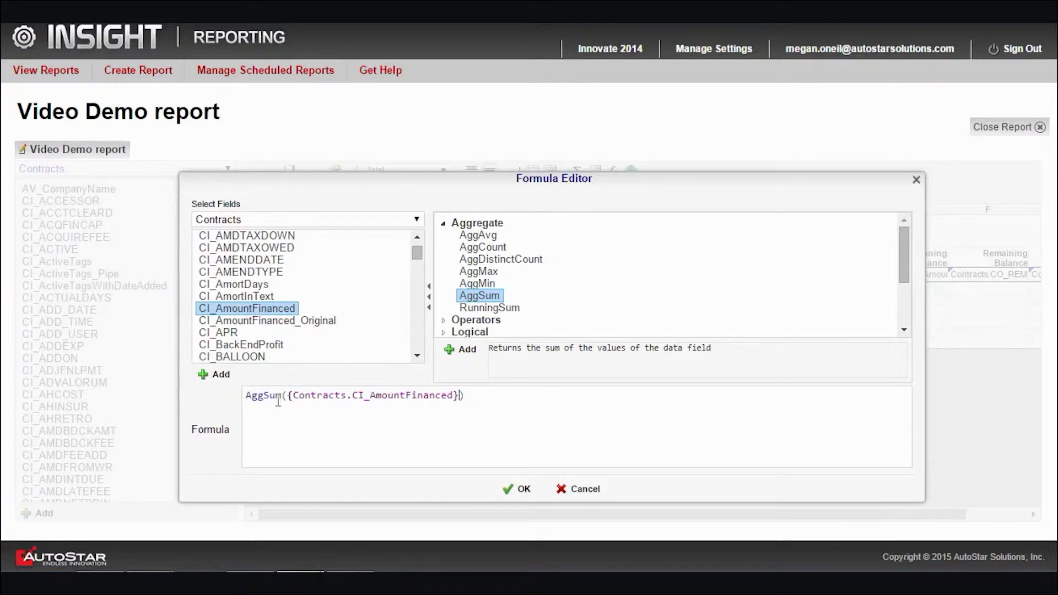
left_click(466, 395)
left_click(521, 489)
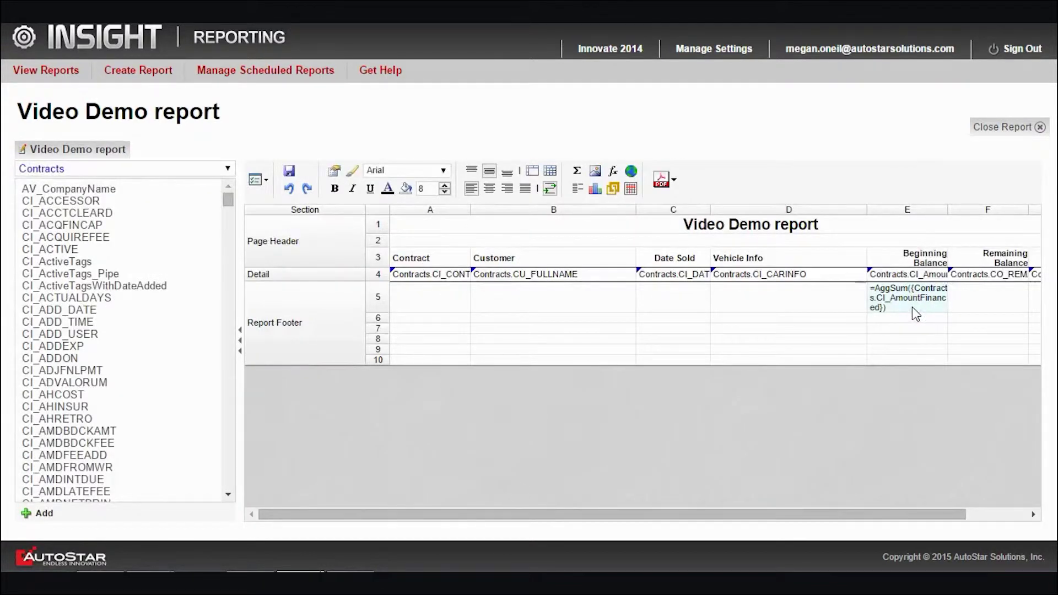
Step: Turn off text wrapping for the AggSum cell E5 and copy the formatting of detail cell E4 onto it
left_click(549, 191)
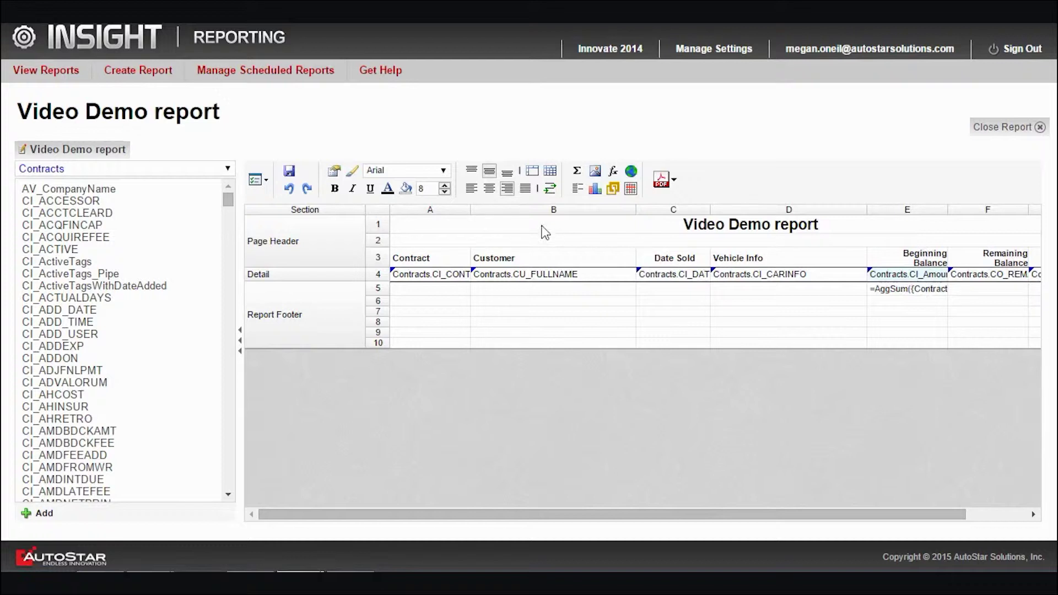
left_click(353, 177)
left_click(921, 289)
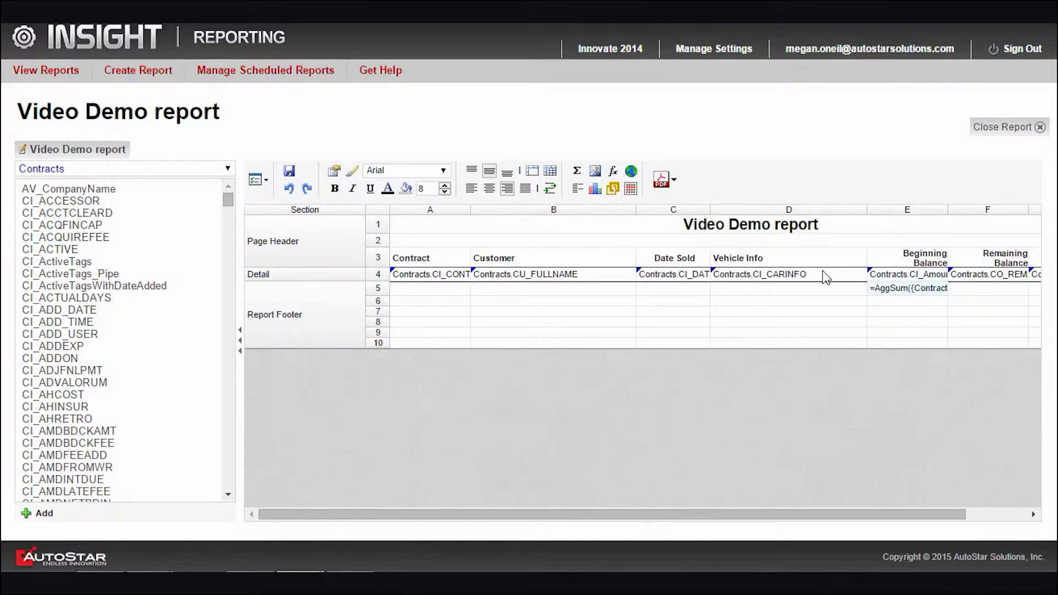
left_click(964, 315)
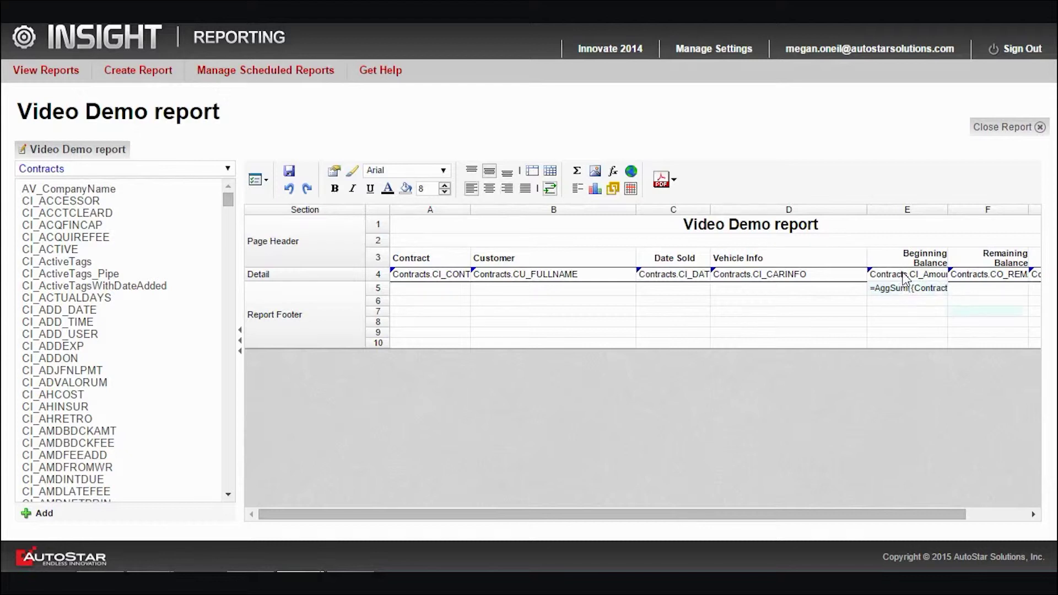
left_click(843, 288)
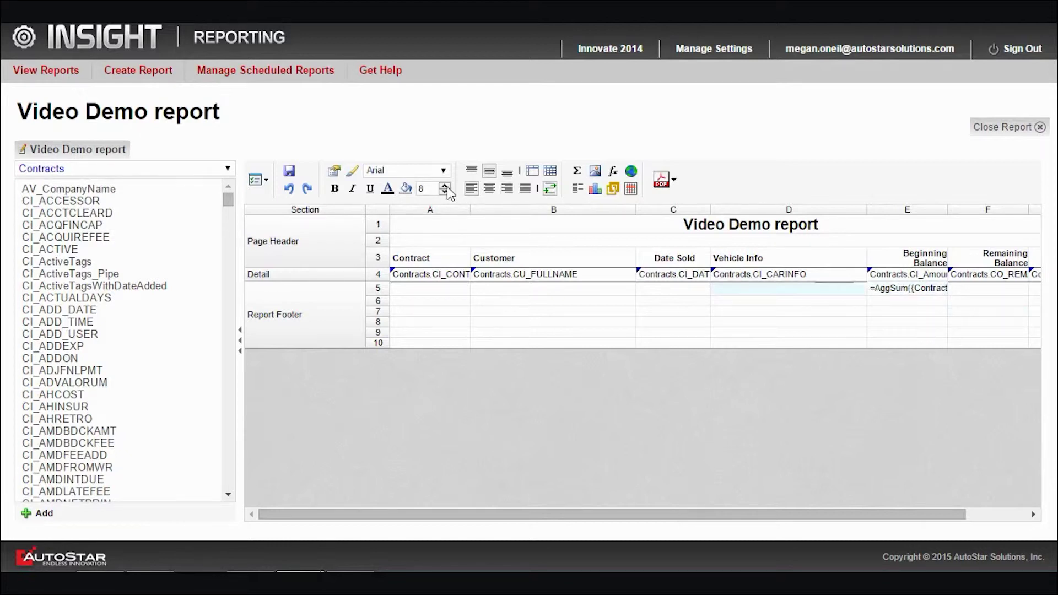
left_click(351, 171)
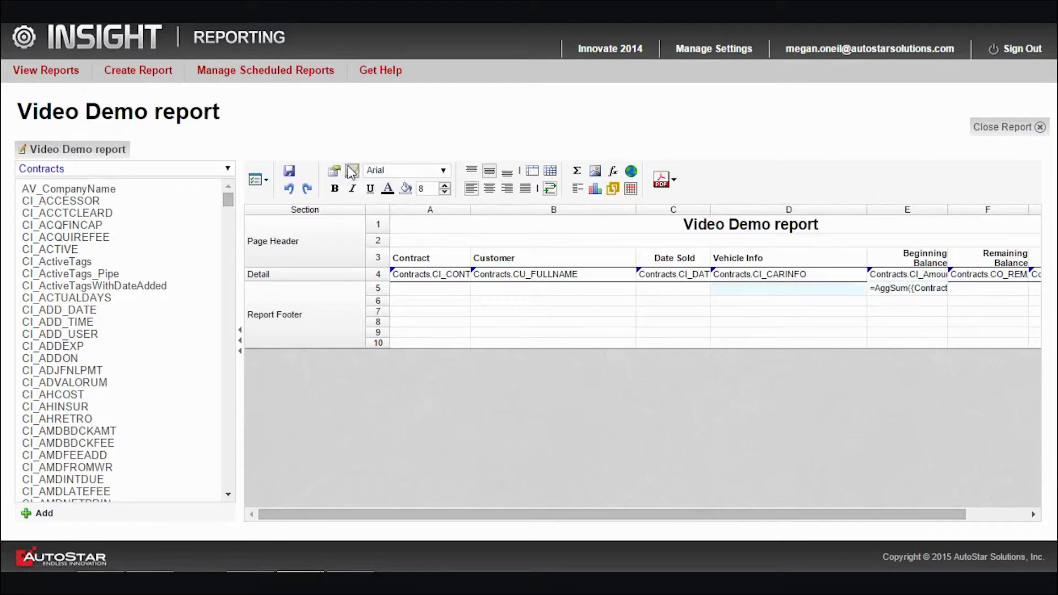
left_click(915, 274)
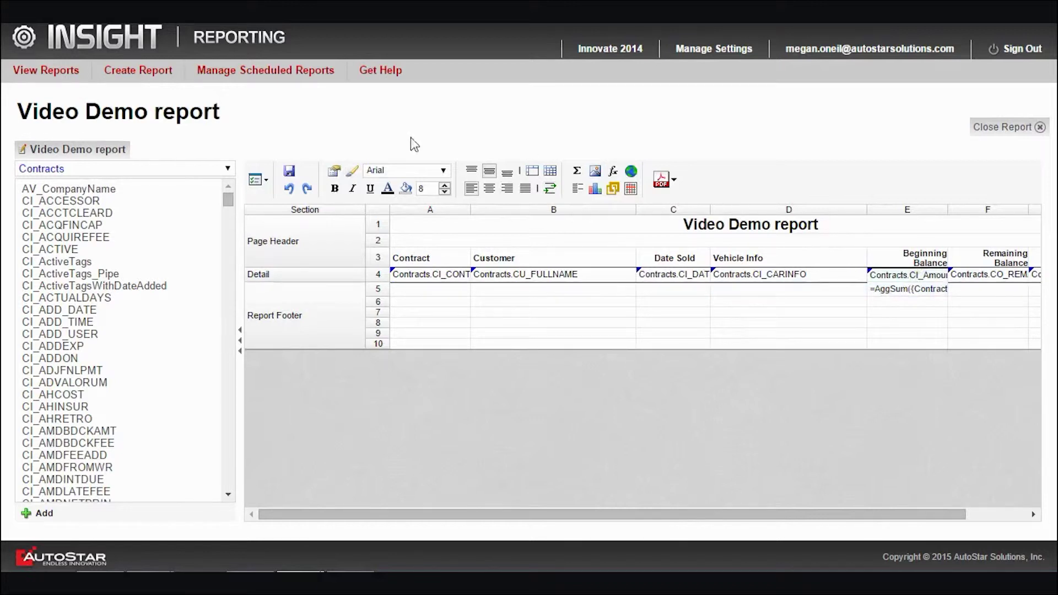
left_click(288, 188)
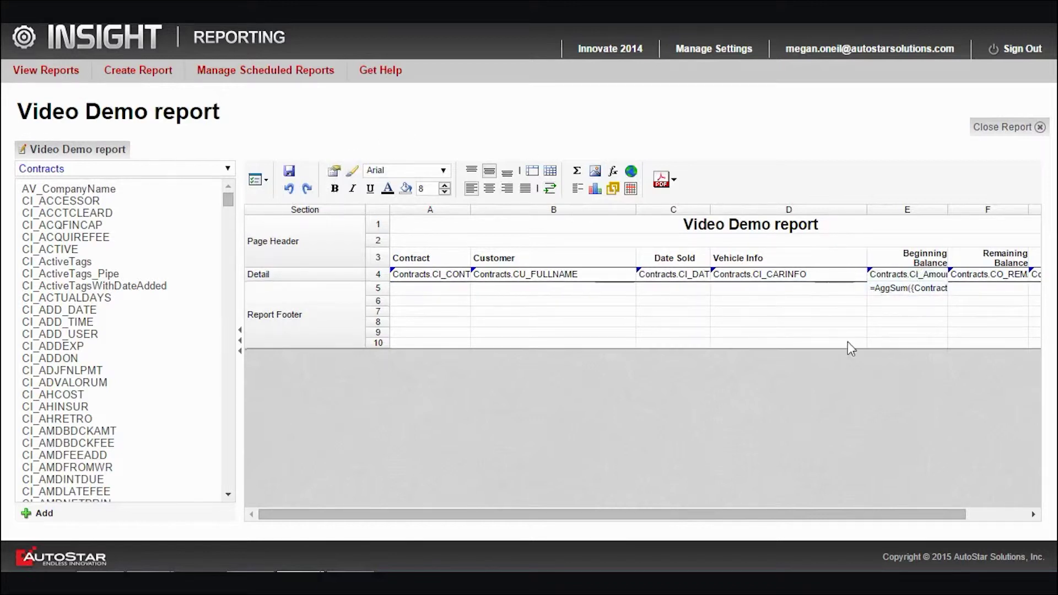
Step: Copy the formatting of empty footer cell D5 onto the AggSum formula in cell E5
left_click(792, 290)
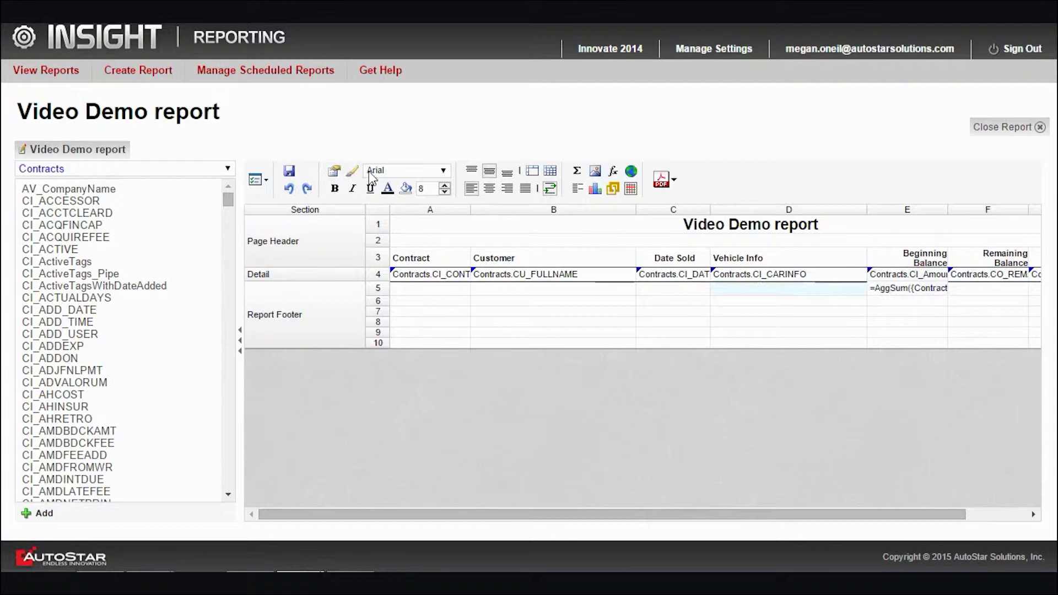
left_click(352, 171)
left_click(910, 287)
left_click(980, 291)
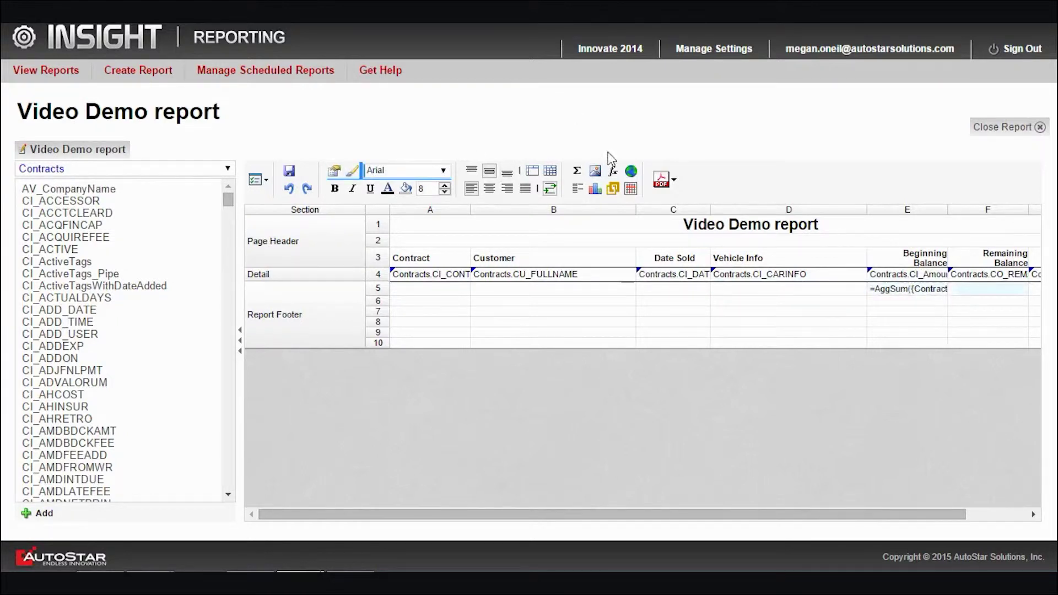
Step: Run the report as a PDF with its existing filters and check the total under the Beginning Balance column
left_click(662, 182)
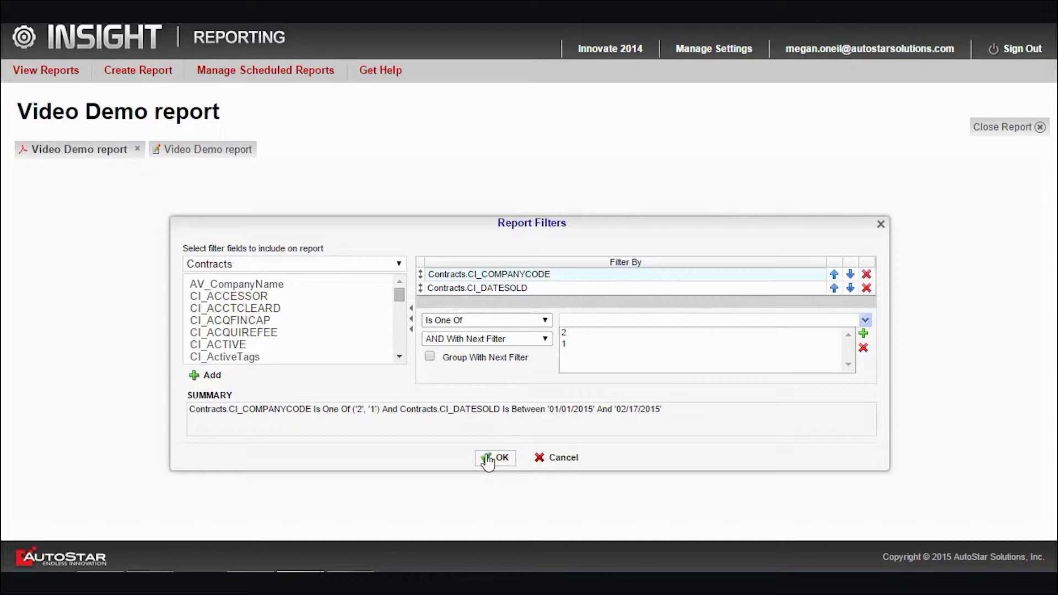
left_click(492, 459)
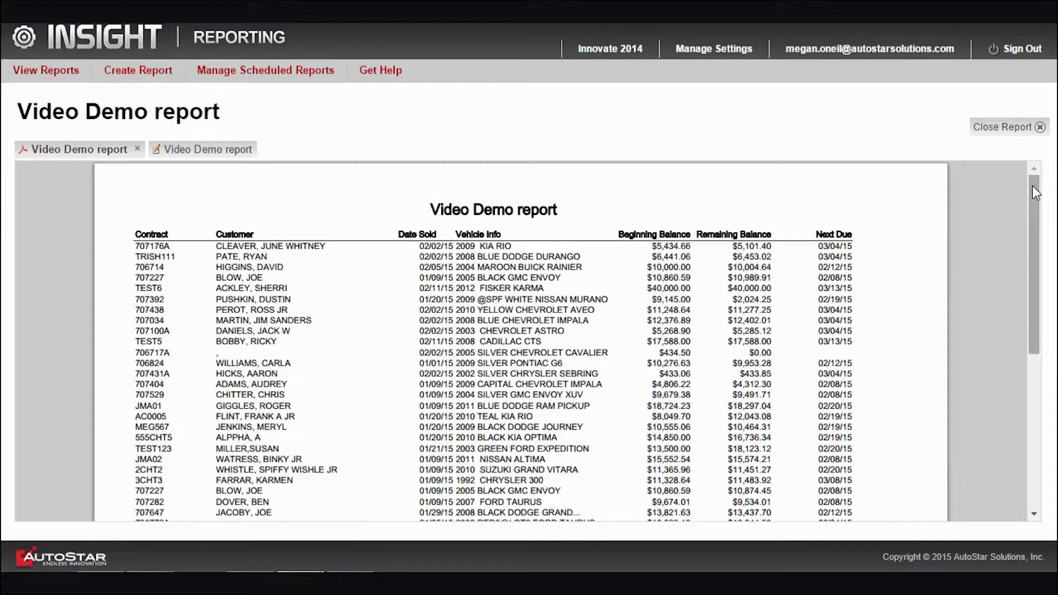
left_click_drag(1036, 192, 1016, 325)
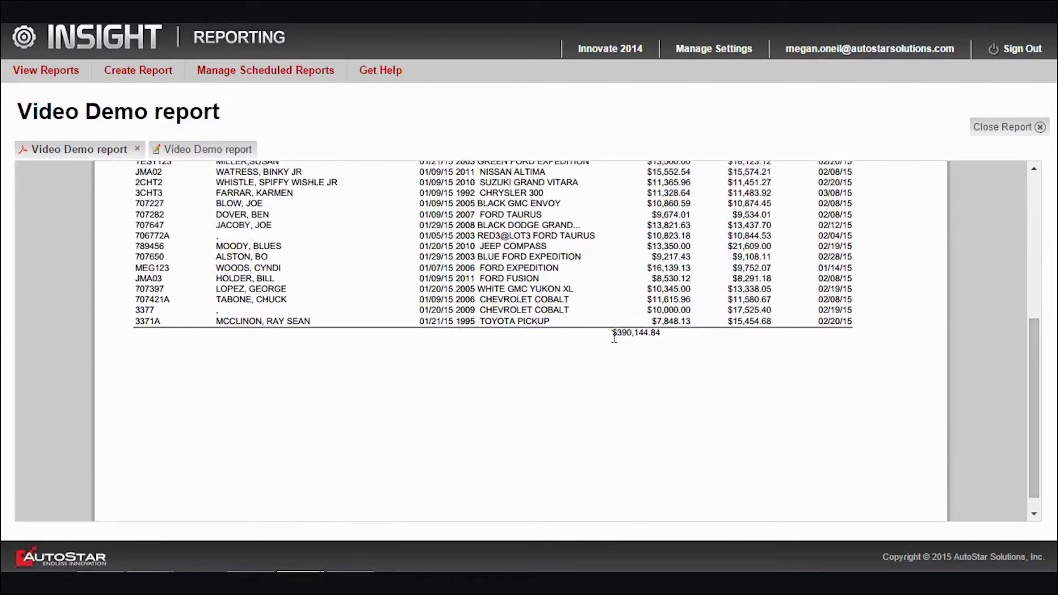
scroll(658, 292, "up", 5)
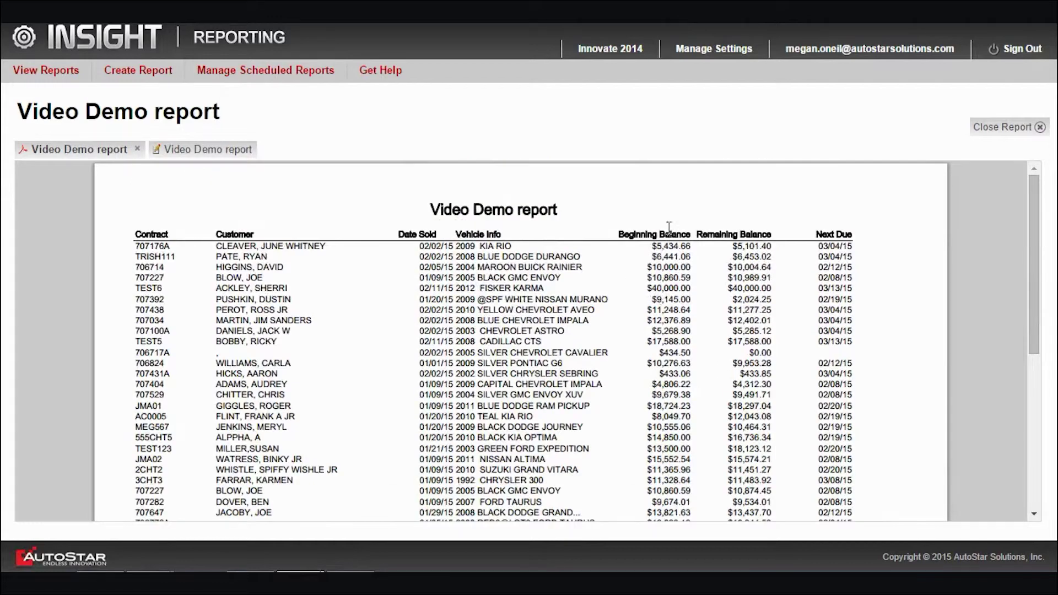
scroll(668, 227, "down", 5)
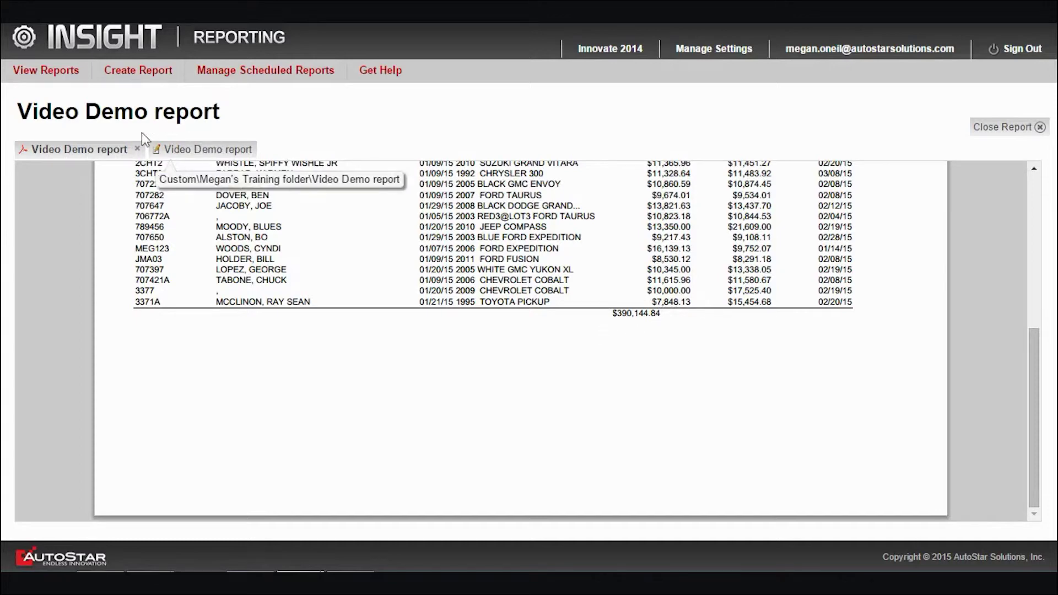
Step: Return to the report design and start a formula in footer cell F5 under Remaining Balance with the aggregate function AggSum
left_click(187, 149)
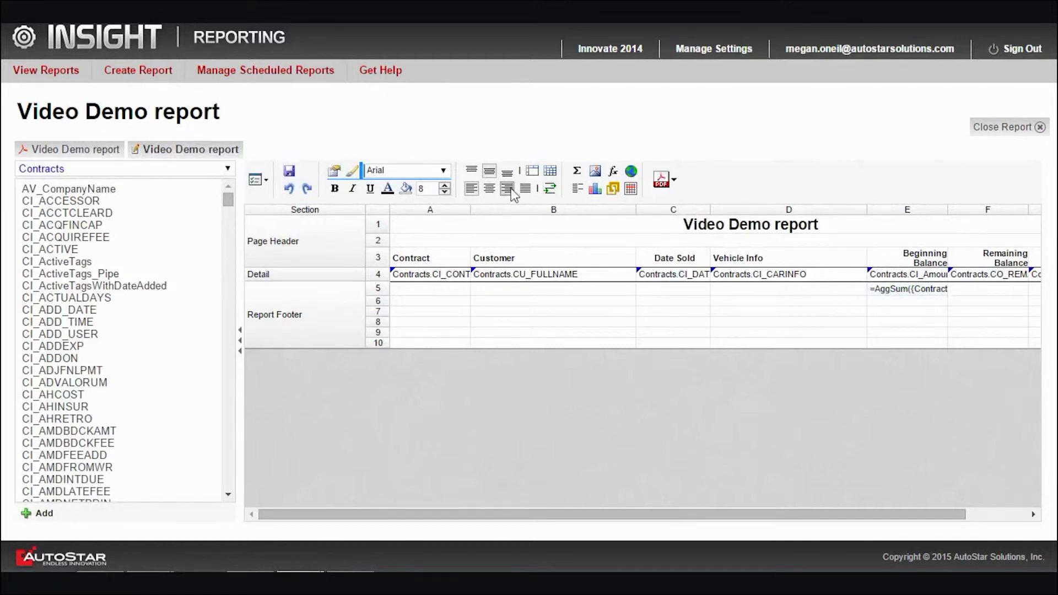
left_click(974, 289)
left_click(615, 172)
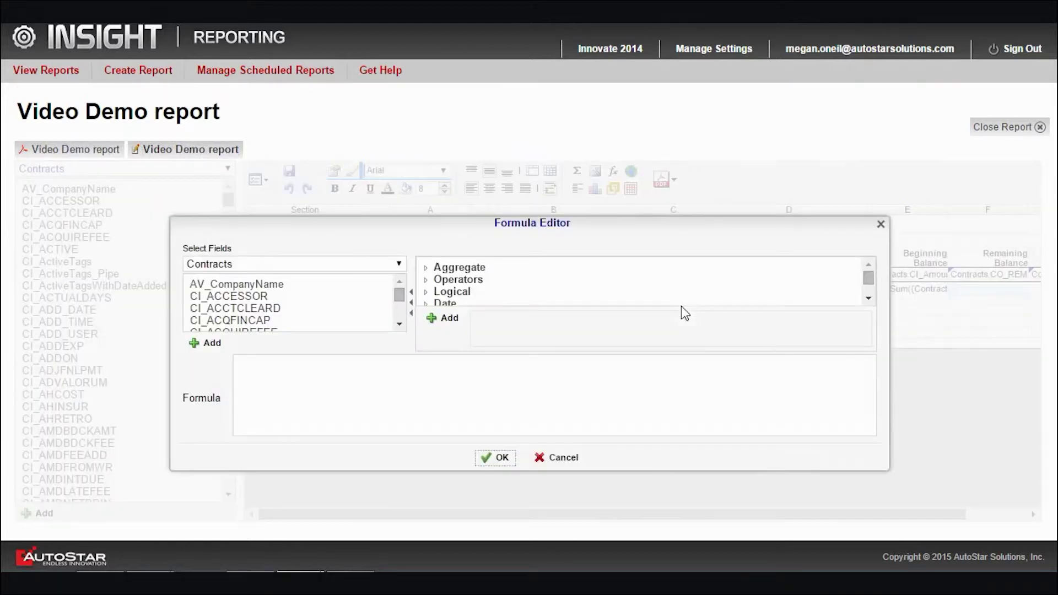
left_click(444, 268)
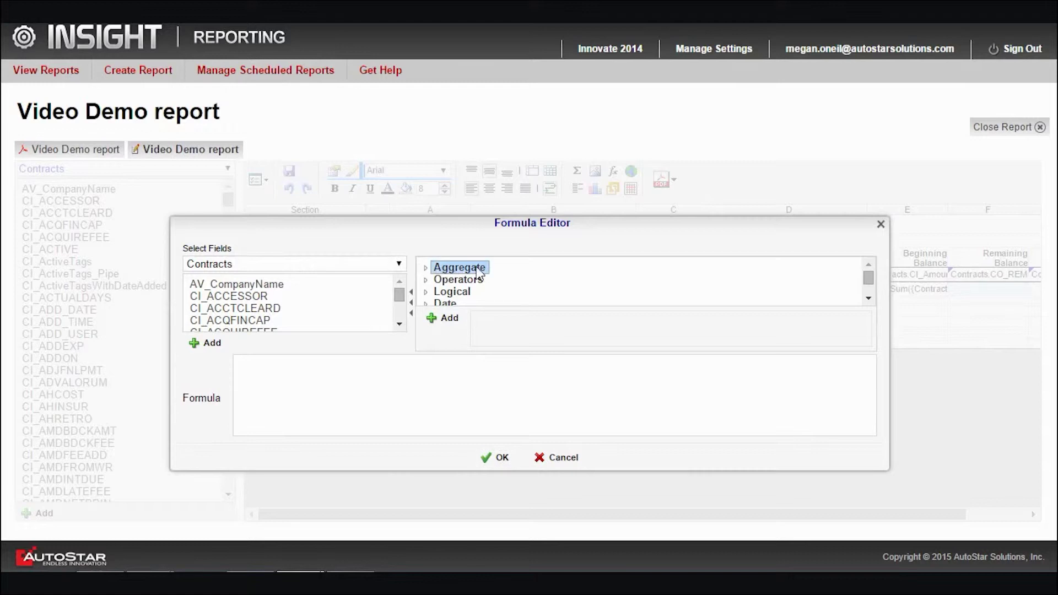
left_click_drag(886, 467, 931, 507)
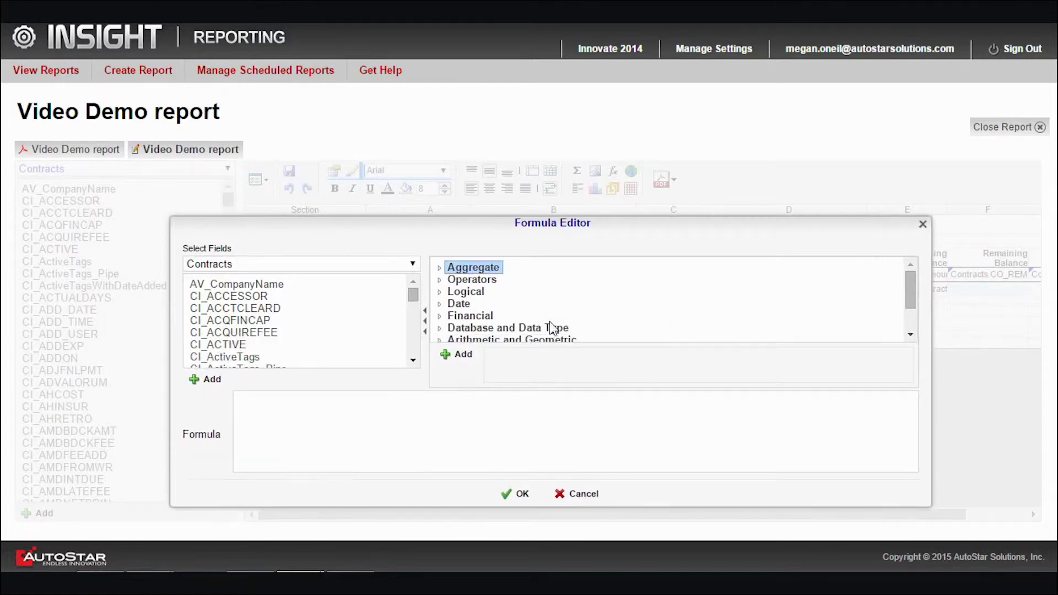
left_click(439, 268)
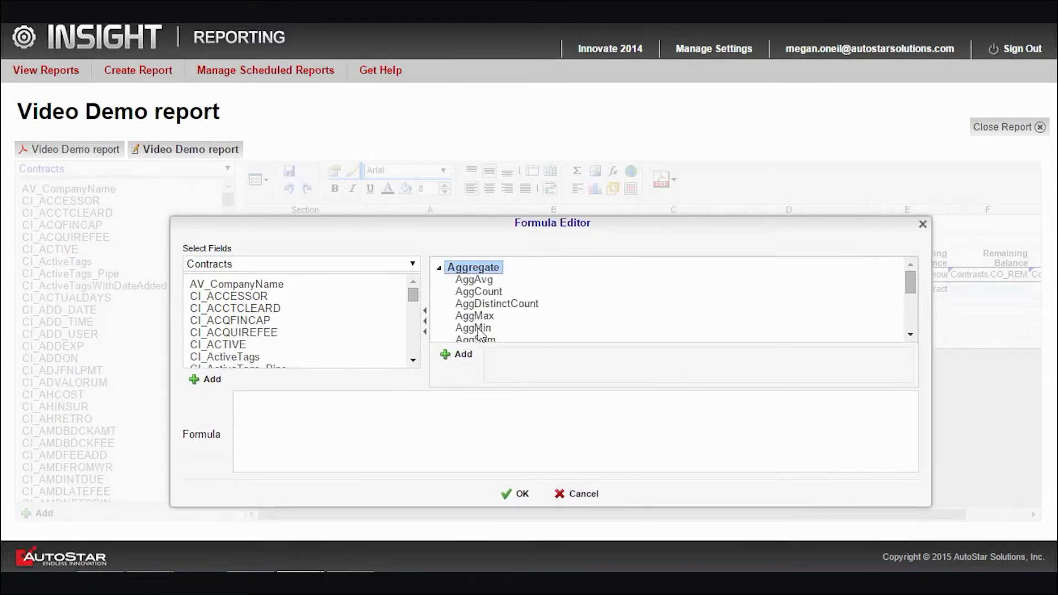
scroll(480, 333, "down", 3)
left_click(478, 266)
left_click(452, 355)
Step: Insert the Contracts field CO_REMAINBAL inside the AggSum parentheses and accept the formula for cell F5
left_click_drag(413, 296, 400, 317)
scroll(329, 310, "down", 3)
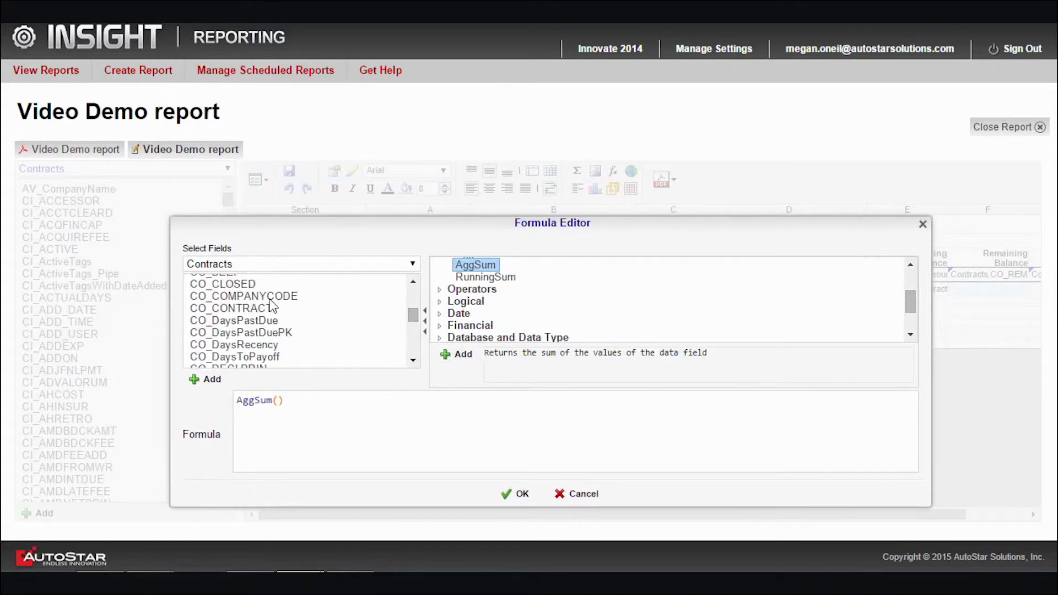
scroll(271, 304, "down", 12)
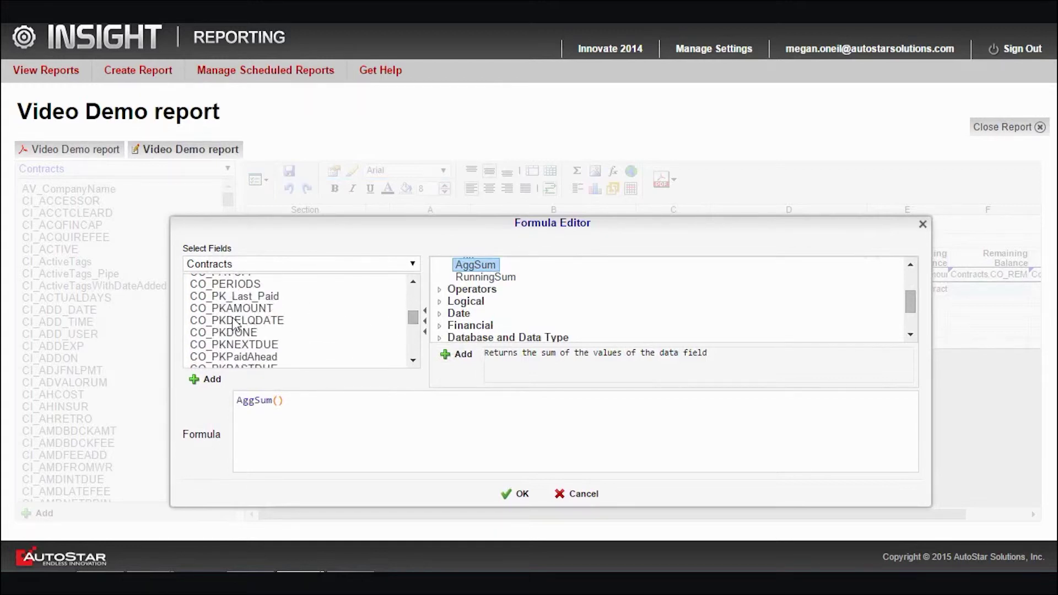
scroll(232, 318, "down", 5)
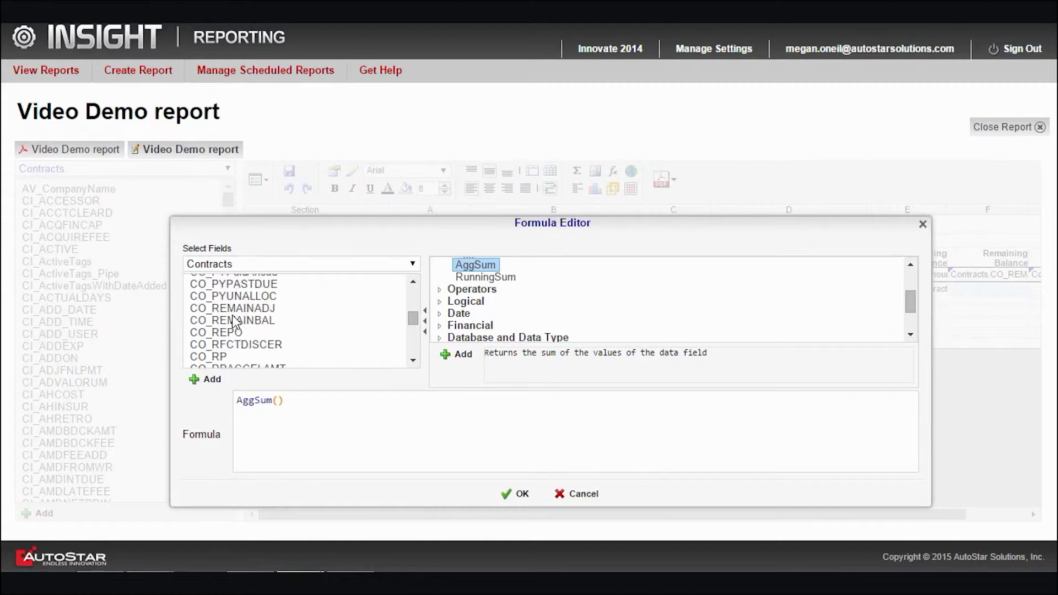
left_click(232, 316)
double_click(233, 316)
left_click(518, 493)
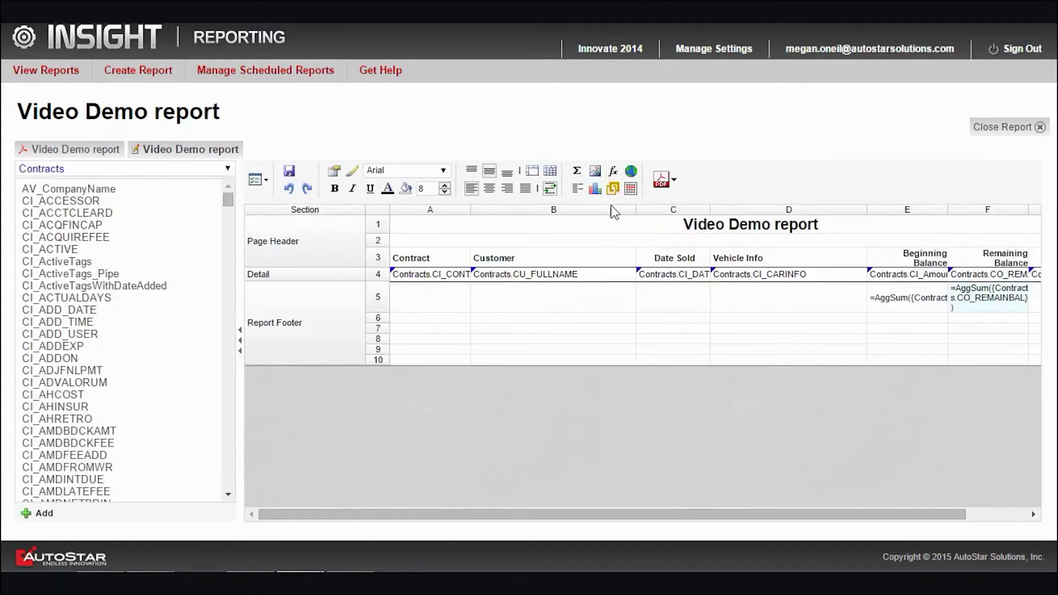
Step: Format footer cell F5 with text wrapping off and right alignment, and copy the formatting of AggSum cell E5 onto it
left_click(550, 190)
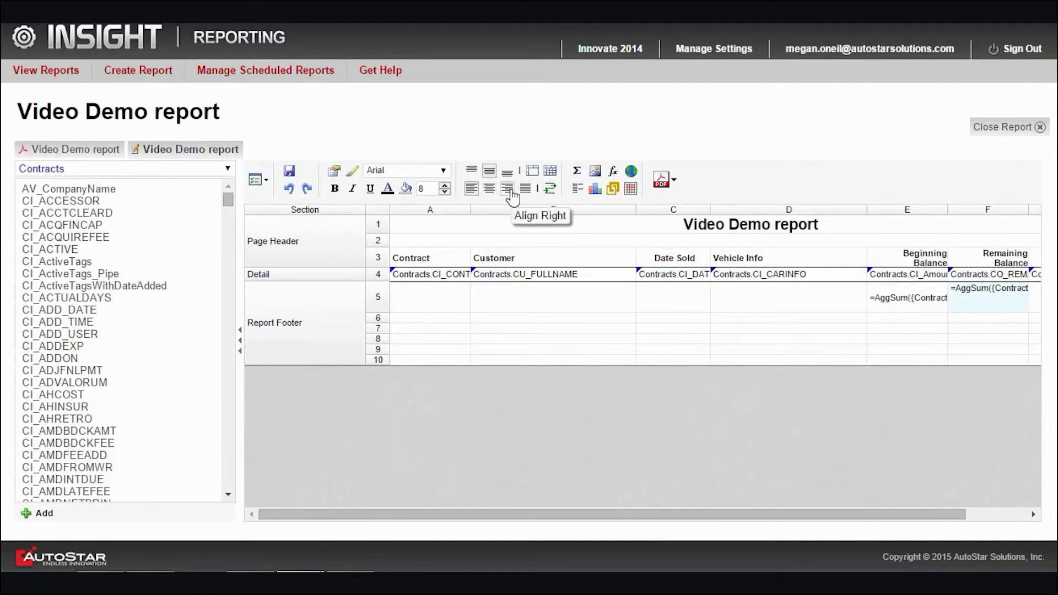
left_click(510, 193)
left_click(885, 290)
left_click(352, 171)
left_click(984, 286)
Step: Run the report as a PDF with its existing filters, check the totals under both balance columns, and return to the report design
left_click(661, 179)
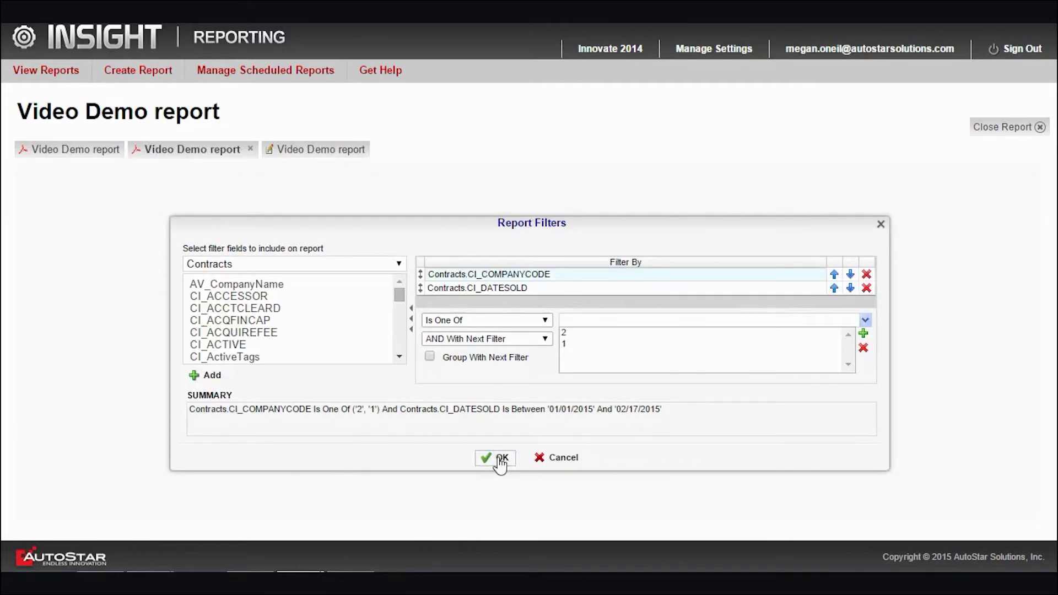
left_click(500, 459)
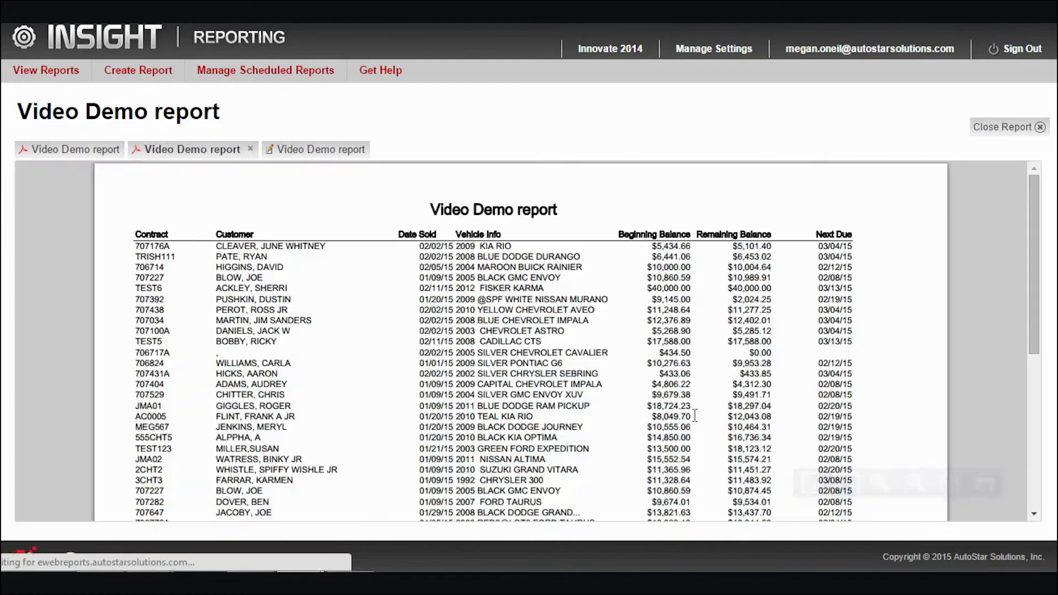
scroll(1017, 176, "down", 2)
left_click_drag(1036, 231, 1028, 379)
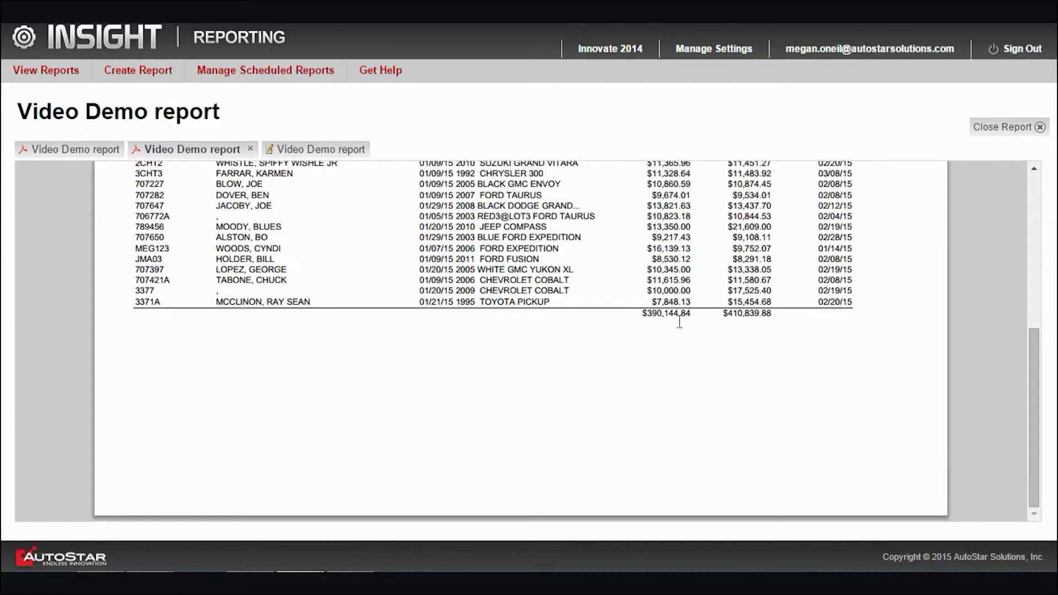
left_click(315, 151)
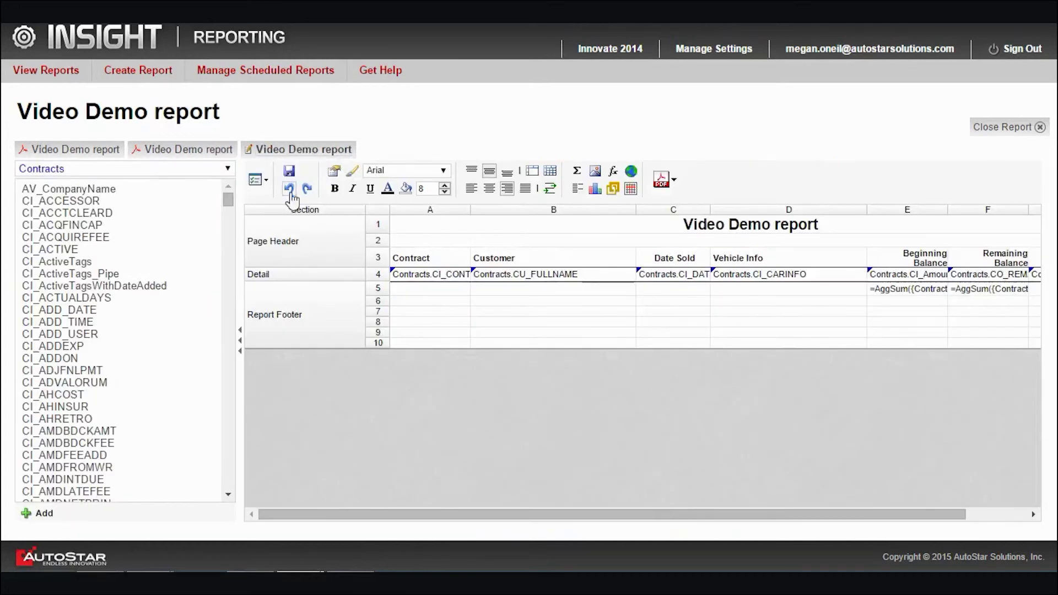